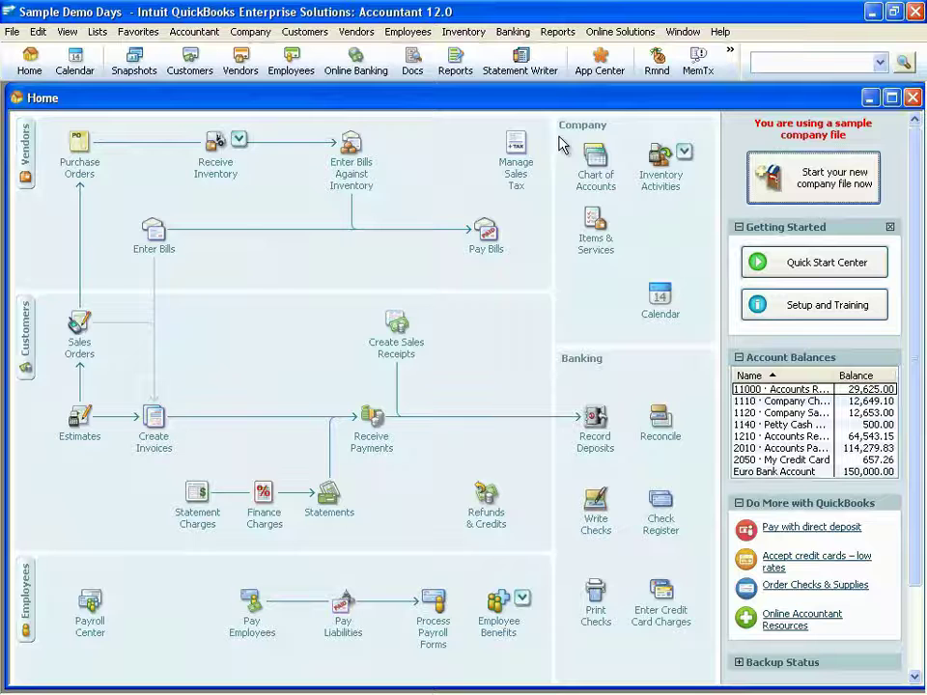
{"action": "left_click", "coordinate": [38, 32]}
{"action": "left_click", "coordinate": [104, 222]}
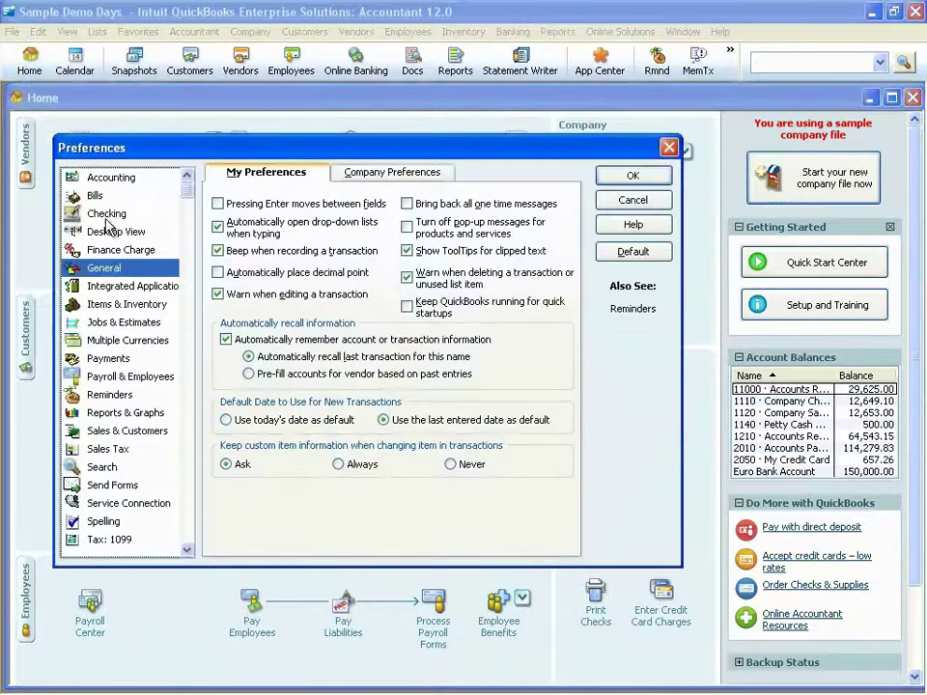
{"action": "left_click", "coordinate": [138, 306]}
{"action": "left_click", "coordinate": [351, 175]}
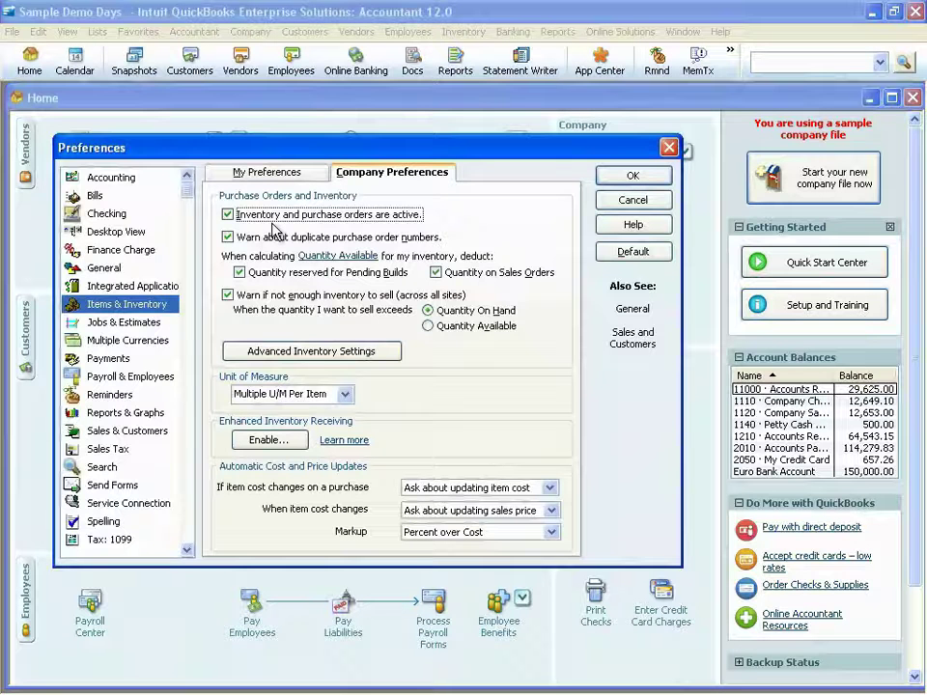
{"action": "left_click", "coordinate": [121, 321]}
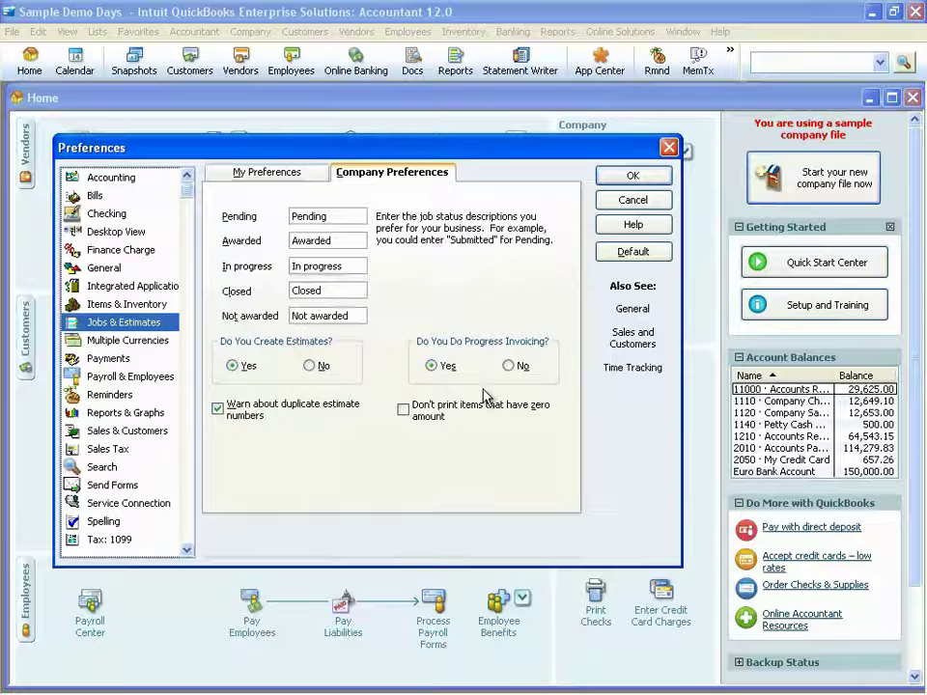
{"action": "left_click", "coordinate": [129, 434]}
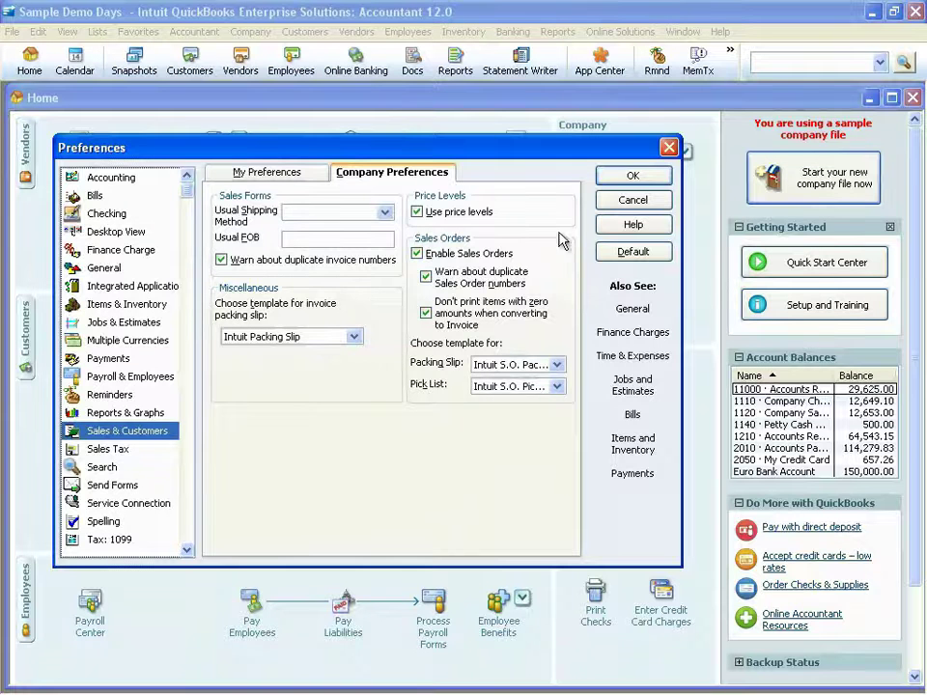
{"action": "left_click", "coordinate": [628, 178]}
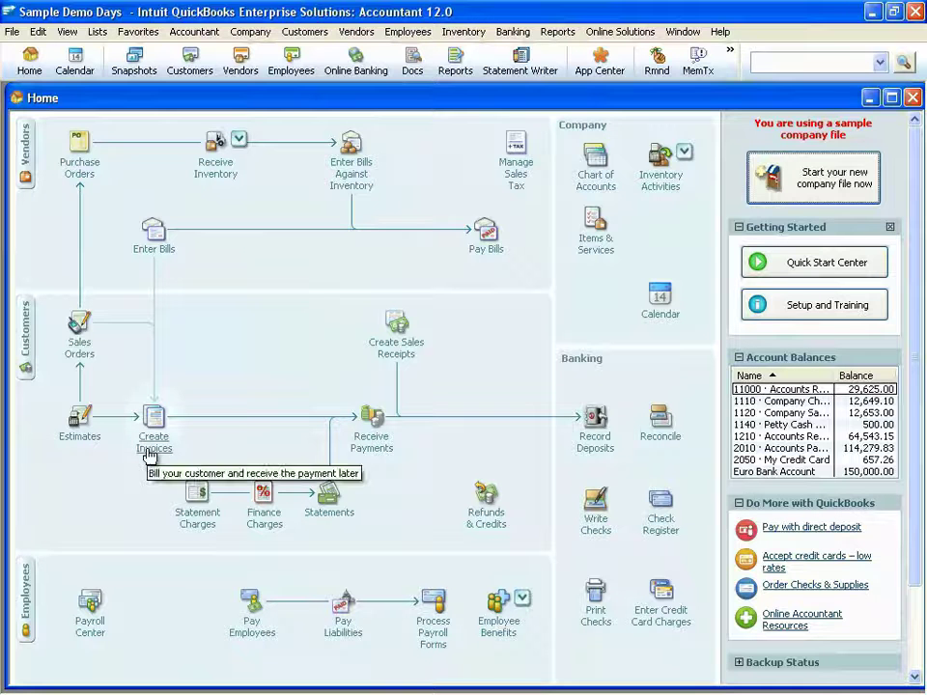
{"action": "left_click", "coordinate": [80, 419]}
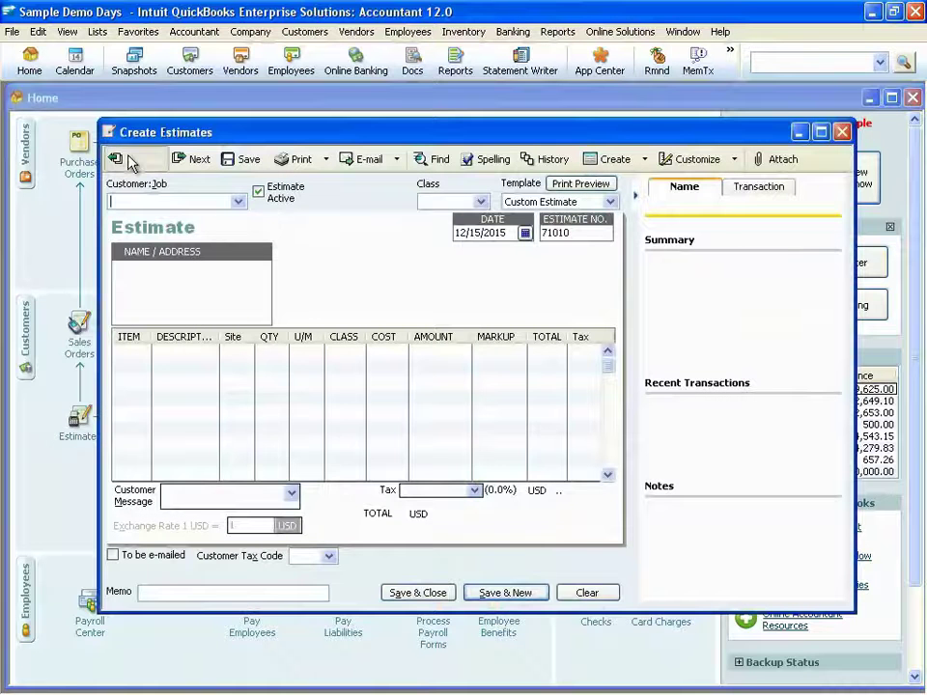
{"action": "left_click", "coordinate": [132, 161]}
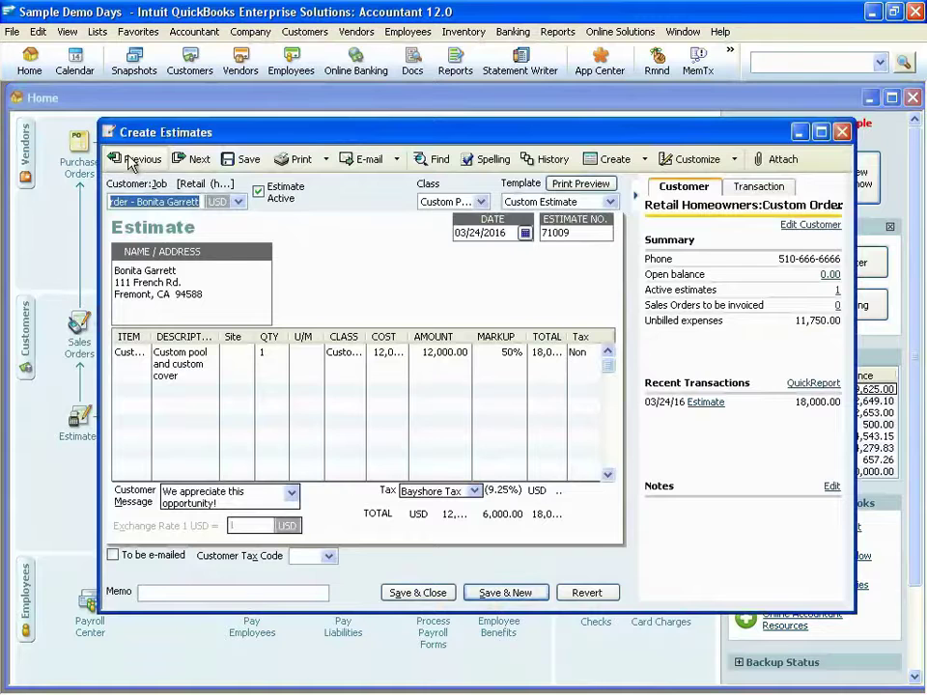
{"action": "left_click_drag", "start_coordinate": [343, 133], "coordinate": [385, 132]}
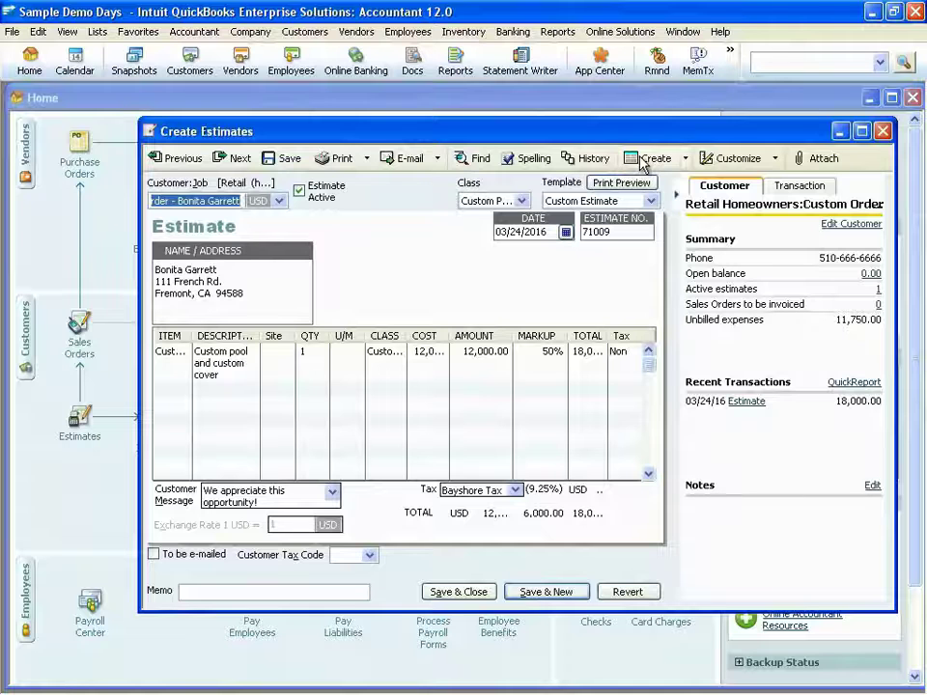
{"action": "left_click", "coordinate": [685, 158]}
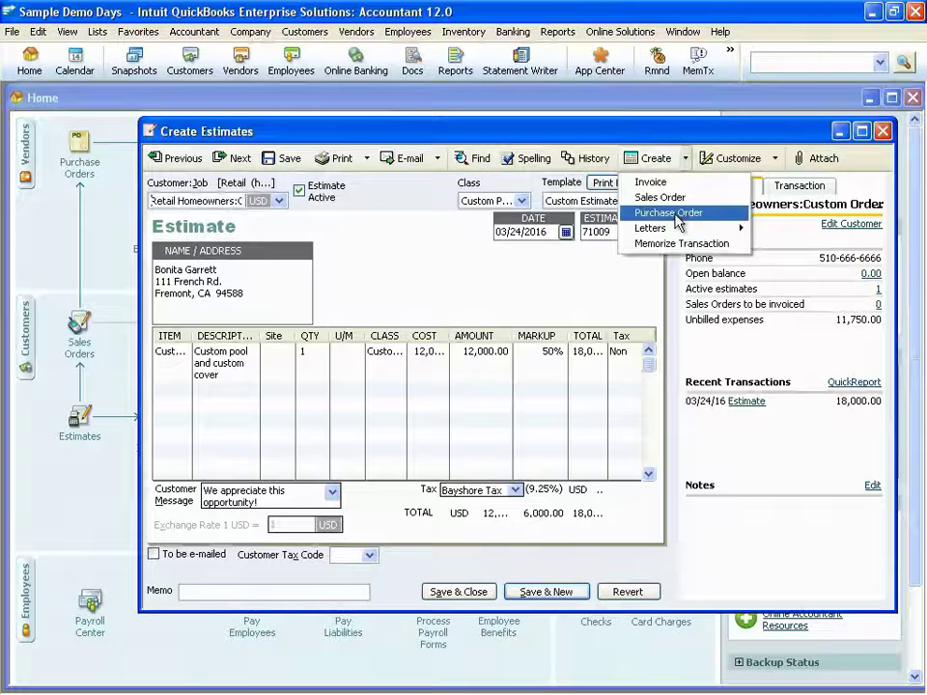
{"action": "left_click", "coordinate": [684, 136]}
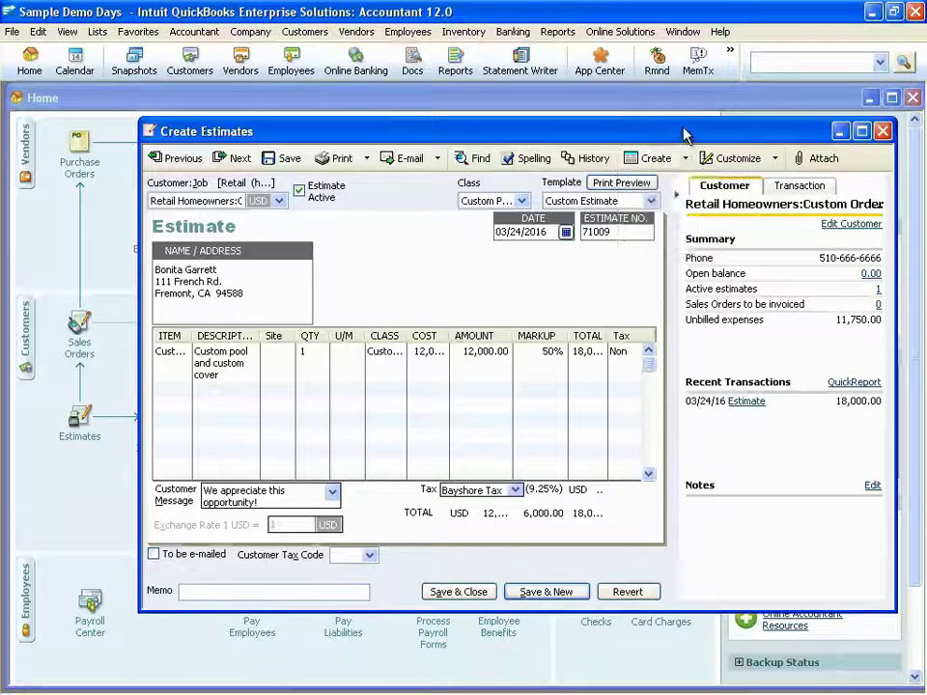
{"action": "left_click", "coordinate": [884, 133]}
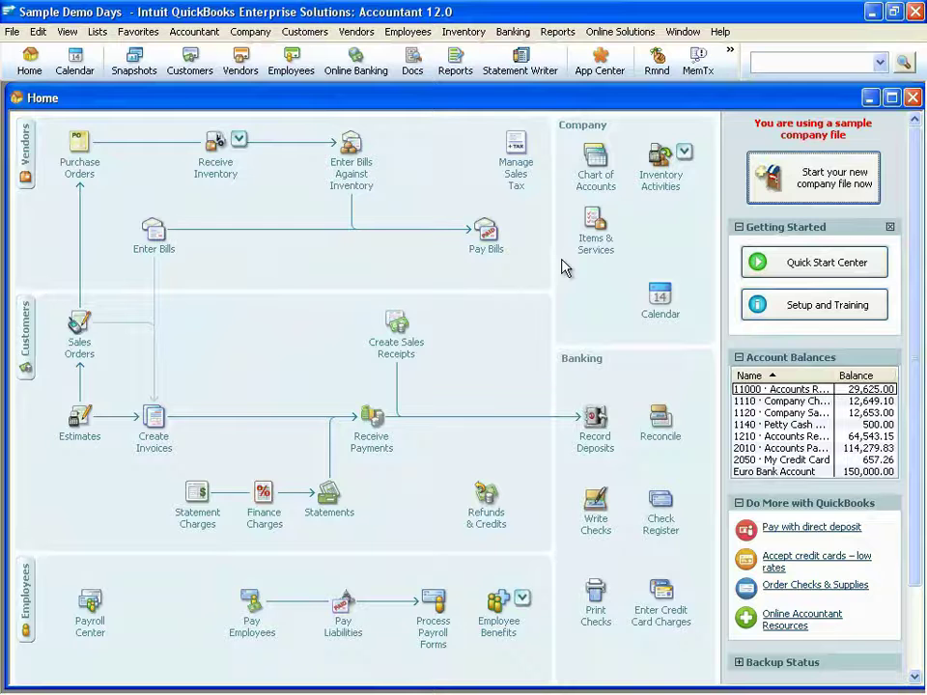
- Open the Item List from the Lists menu and start a new item
{"action": "left_click", "coordinate": [96, 31]}
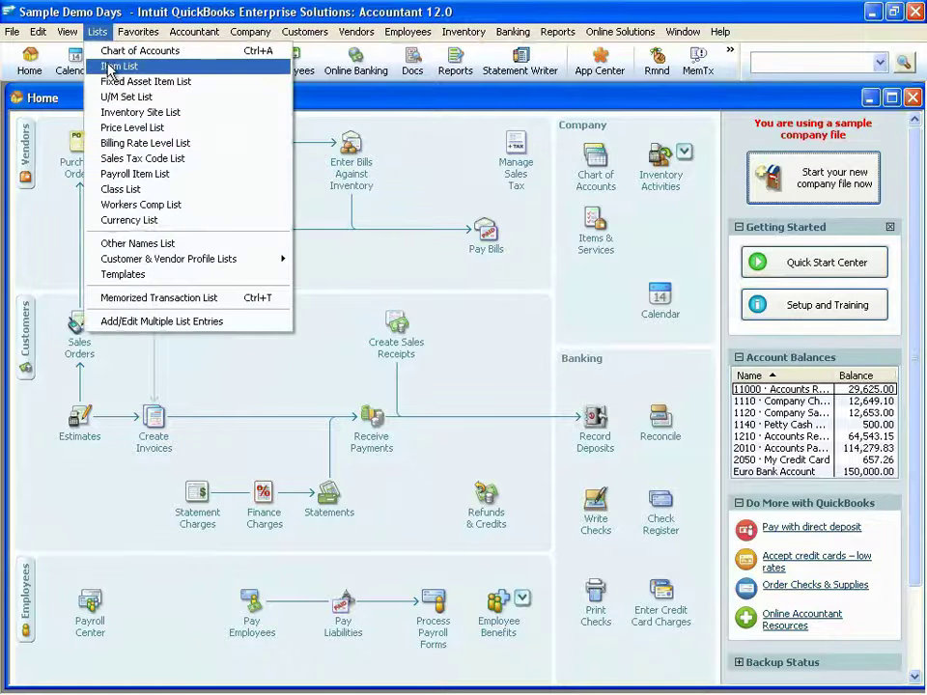
{"action": "left_click", "coordinate": [110, 66]}
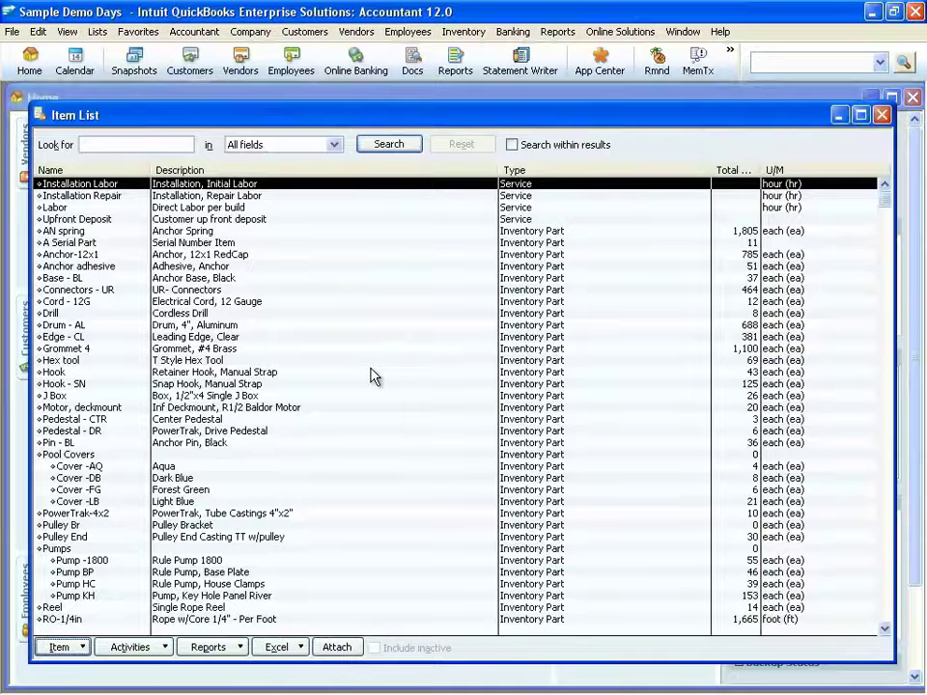
{"action": "left_click", "coordinate": [64, 647]}
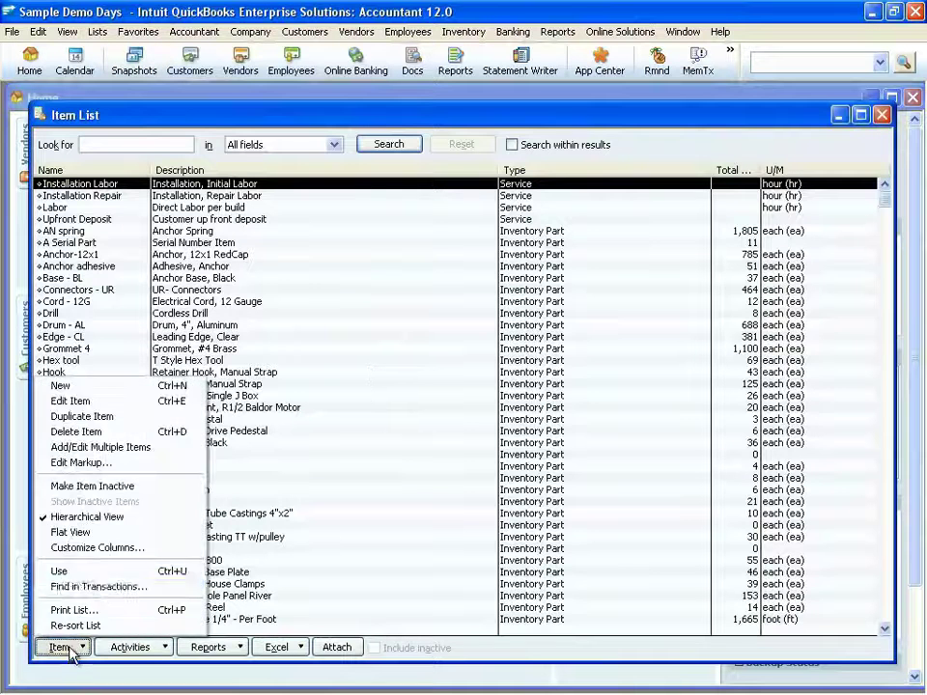
{"action": "left_click", "coordinate": [154, 387]}
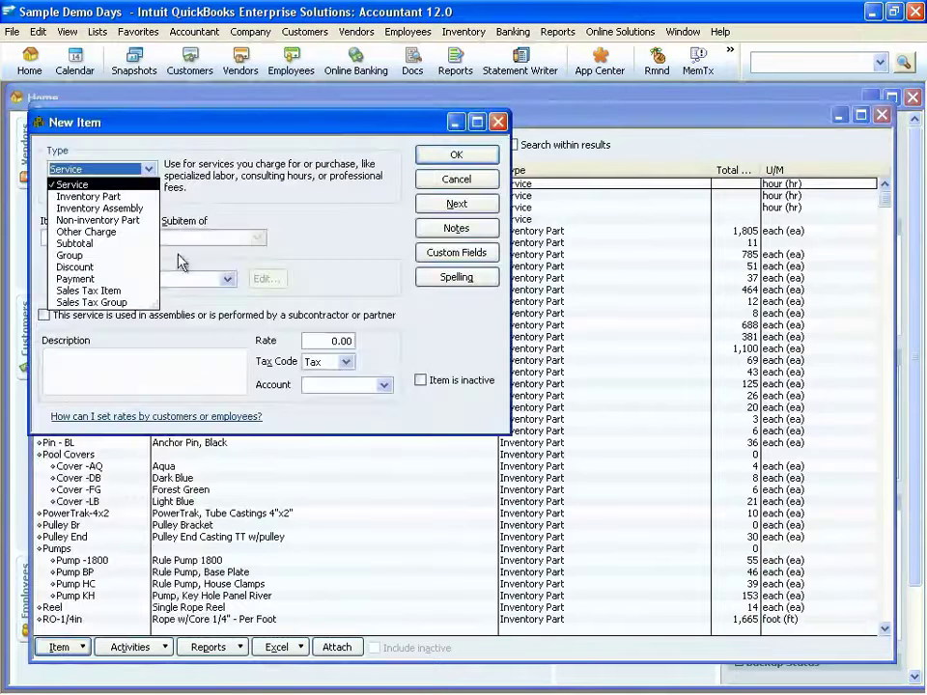
- Switch the new item's type through Inventory Part, Inventory Assembly, then Non-inventory Part
{"action": "left_click", "coordinate": [90, 196]}
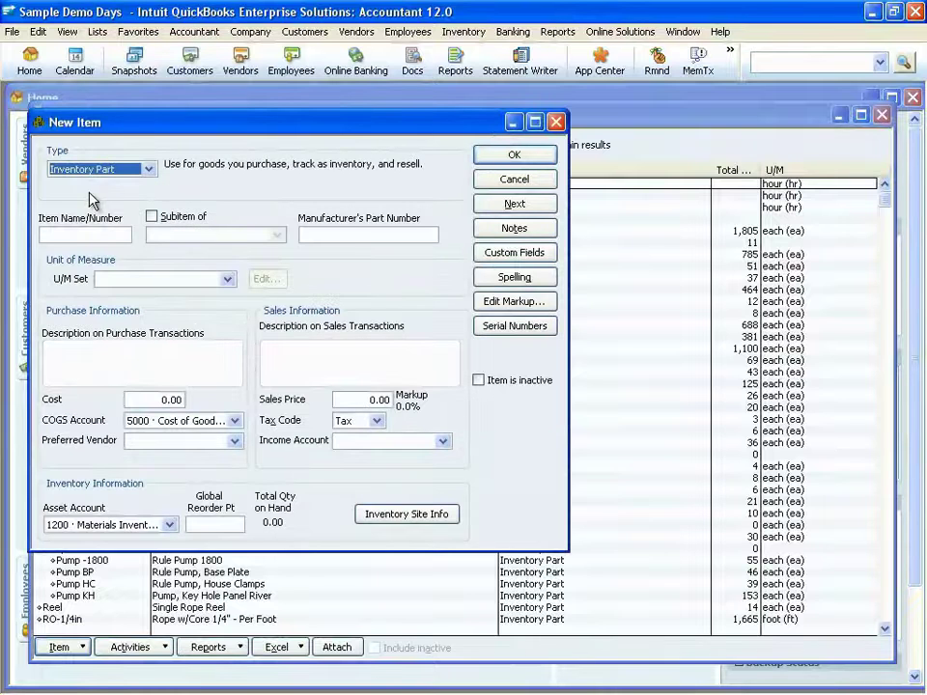
{"action": "left_click", "coordinate": [147, 169]}
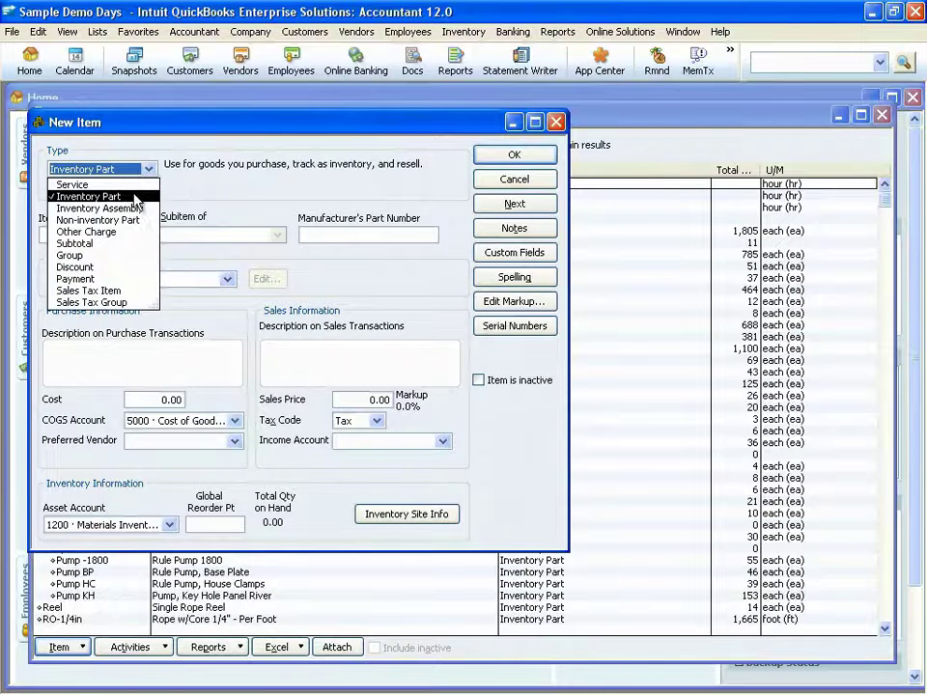
{"action": "left_click", "coordinate": [136, 209]}
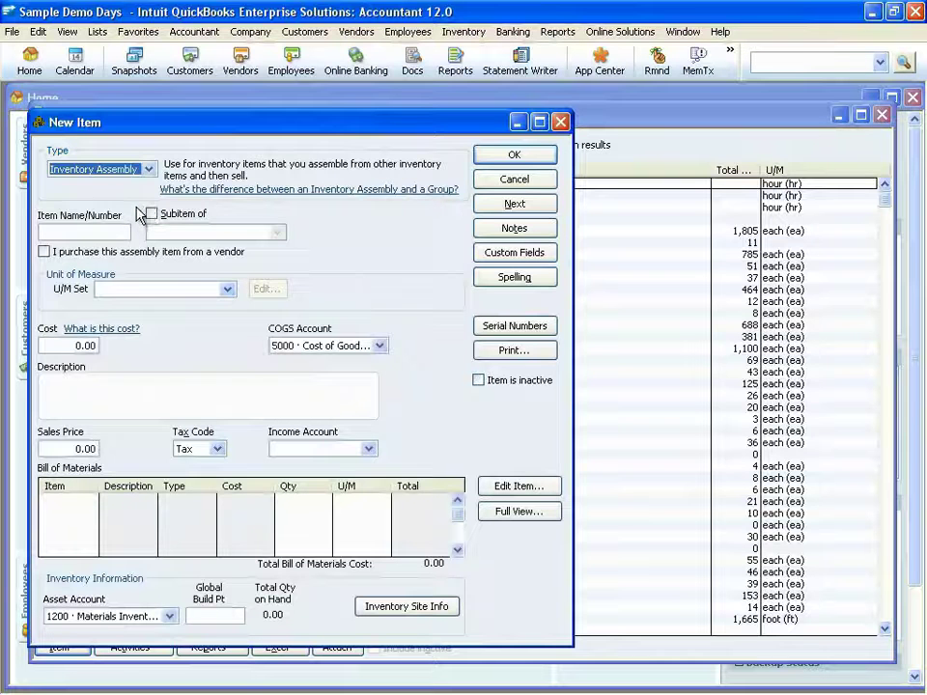
{"action": "left_click", "coordinate": [108, 169]}
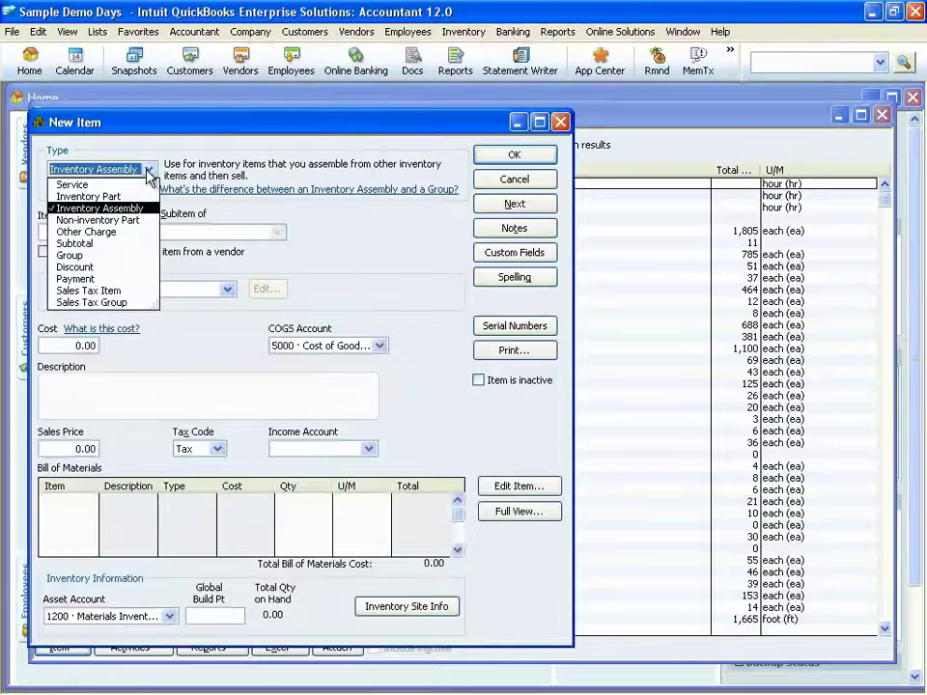
{"action": "left_click", "coordinate": [138, 221]}
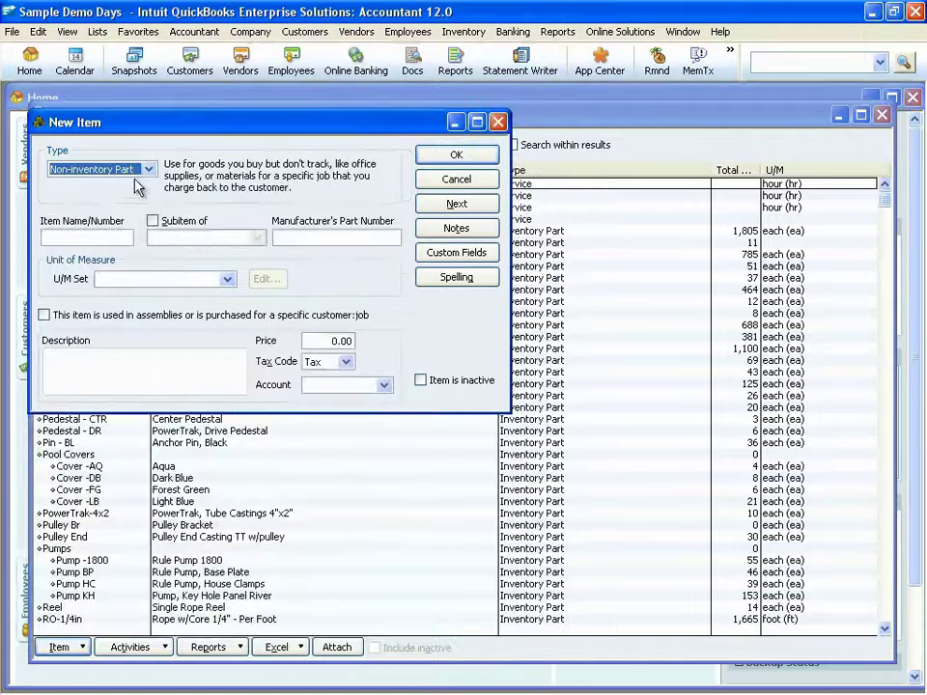
- Switch the new item's type to Other Charge, then Subtotal, then Group
{"action": "left_click", "coordinate": [102, 169]}
{"action": "left_click", "coordinate": [109, 233]}
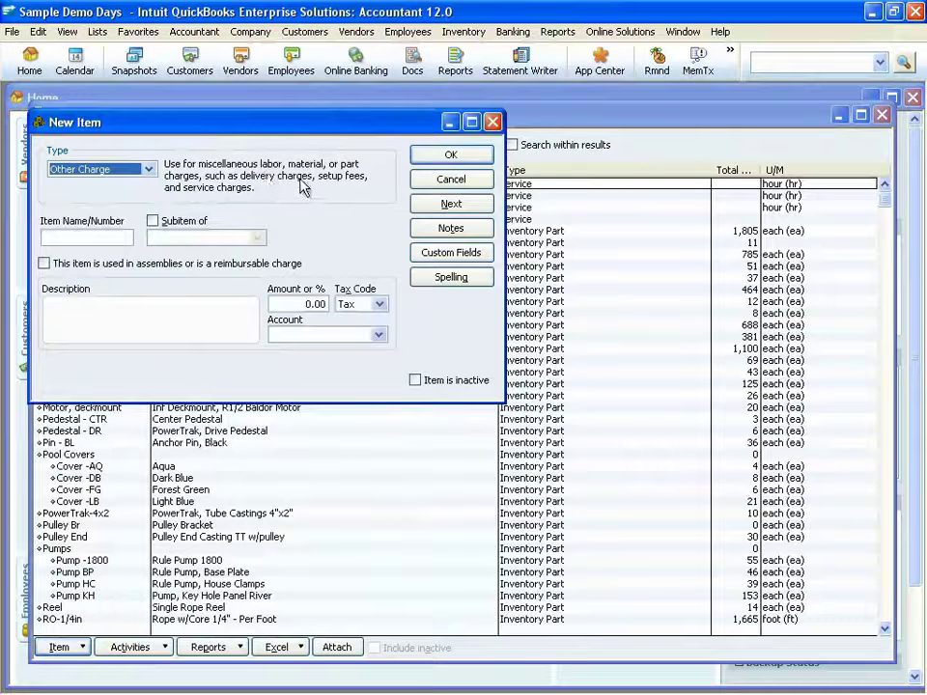
{"action": "left_click", "coordinate": [135, 169]}
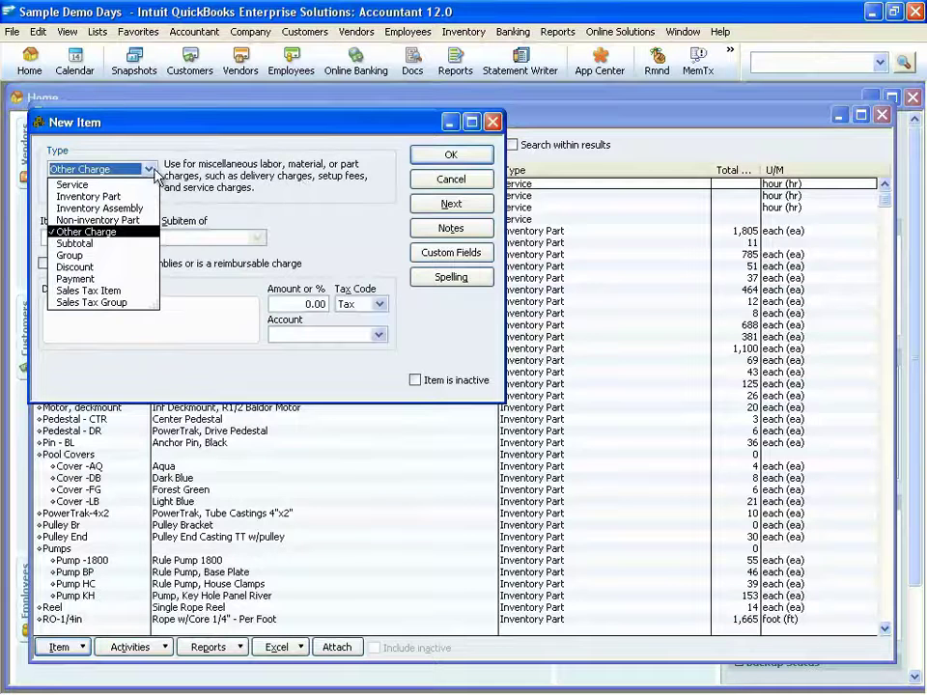
{"action": "left_click", "coordinate": [78, 244]}
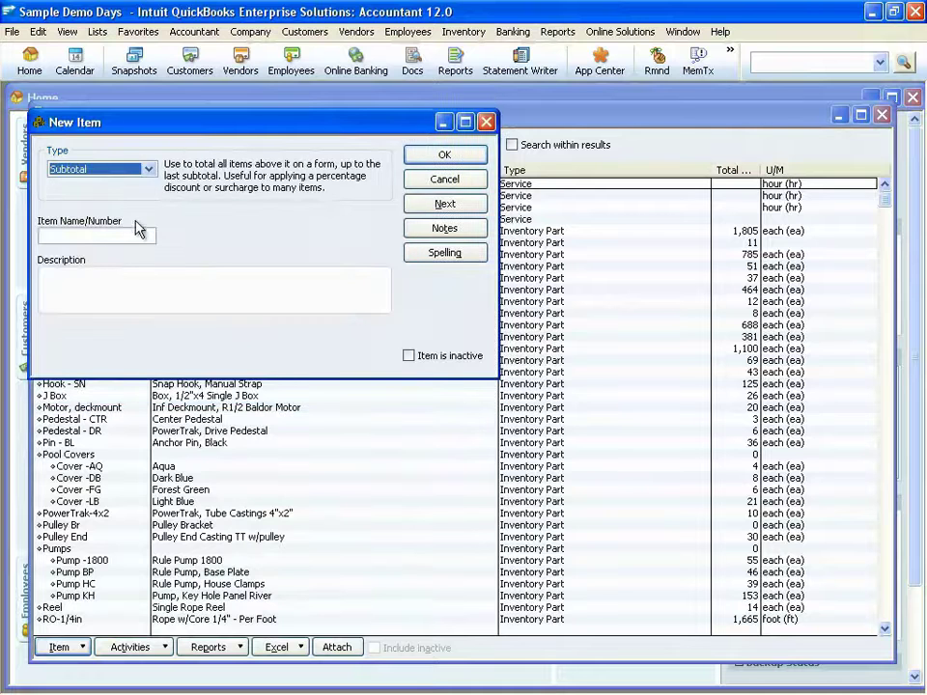
{"action": "left_click", "coordinate": [151, 171]}
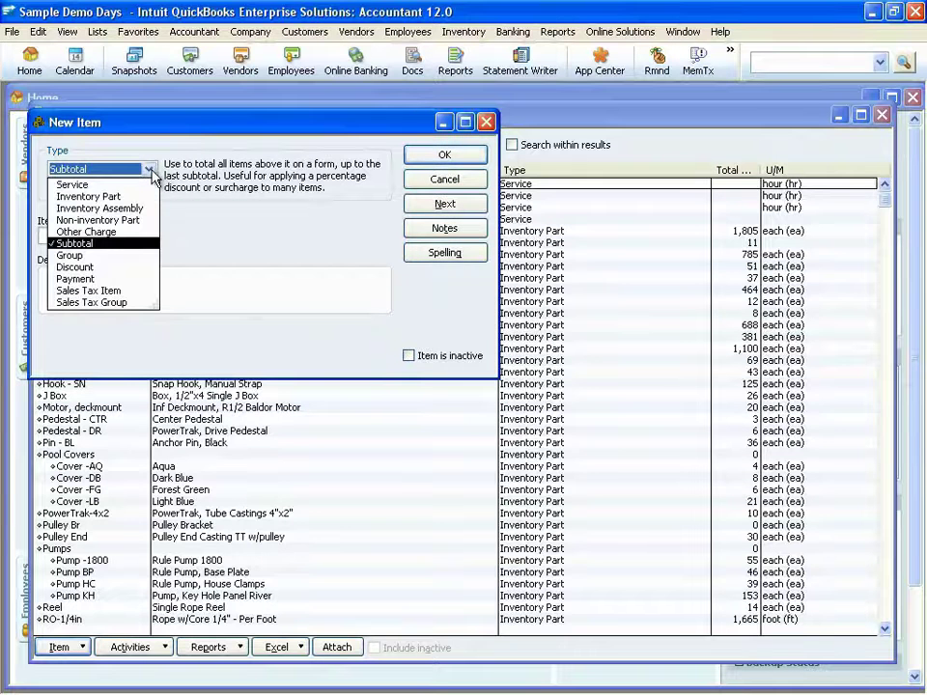
{"action": "left_click", "coordinate": [66, 256]}
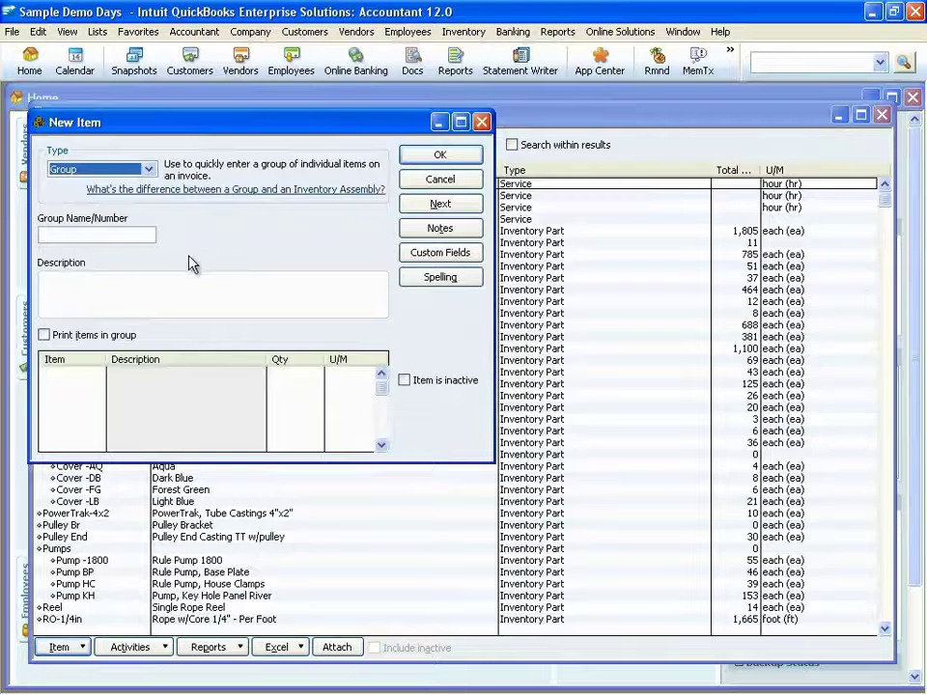
- Try saving the unnamed Group item, dismiss the blank-name warning, and cancel it
{"action": "left_click", "coordinate": [149, 170]}
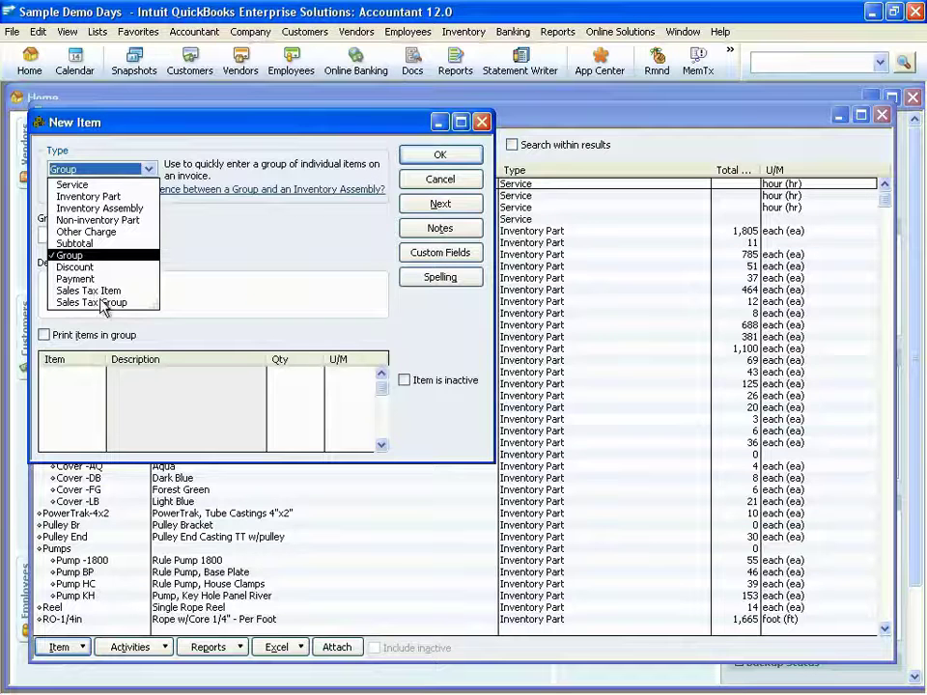
{"action": "left_click", "coordinate": [473, 157]}
{"action": "left_click", "coordinate": [472, 157]}
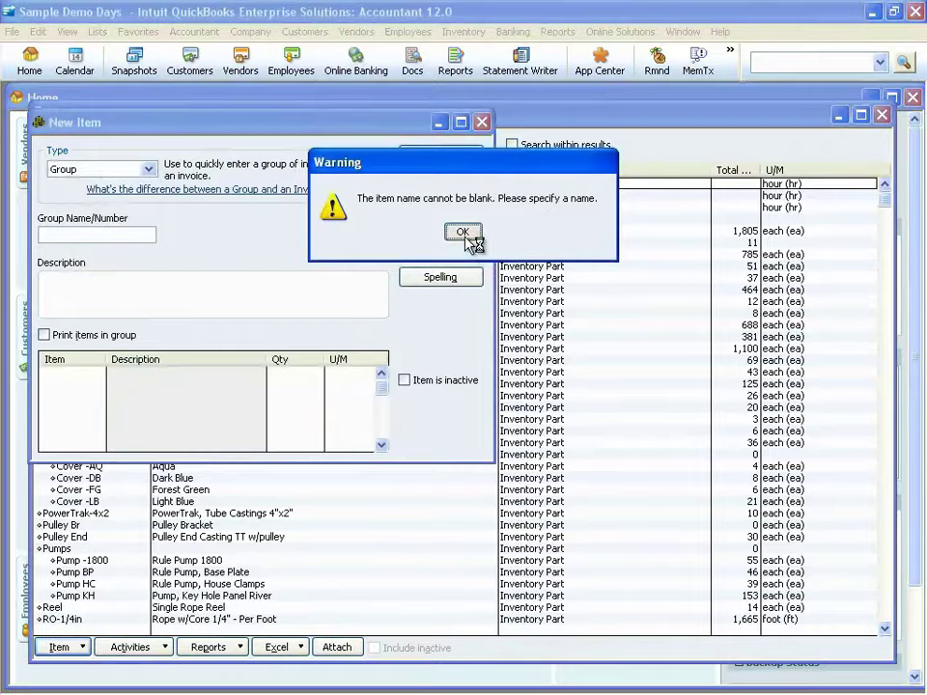
{"action": "left_click", "coordinate": [465, 233]}
{"action": "left_click", "coordinate": [467, 182]}
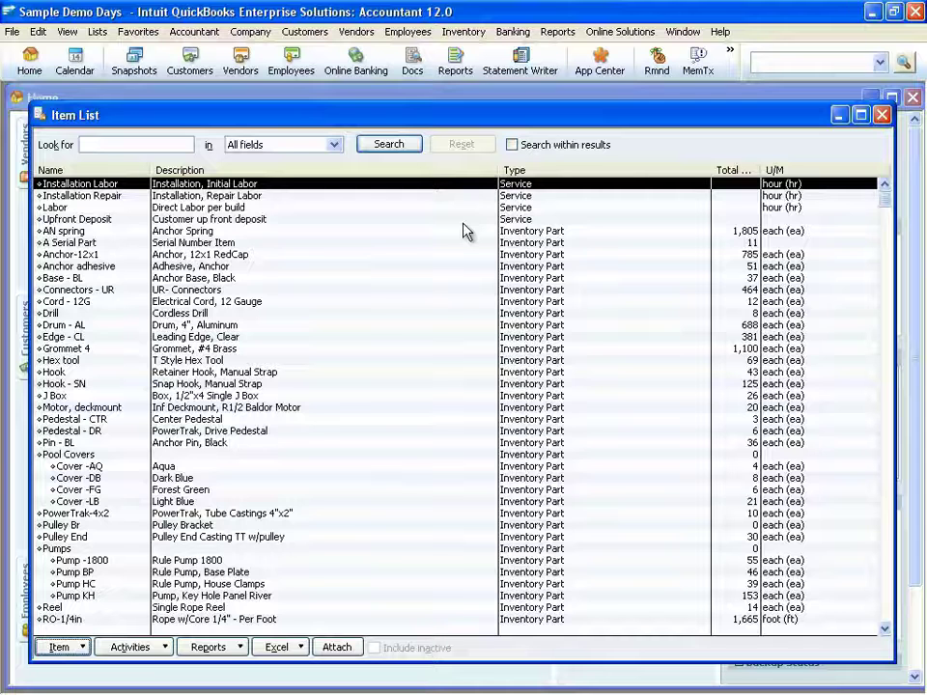
{"action": "left_click", "coordinate": [214, 232]}
{"action": "double_click", "coordinate": [214, 235]}
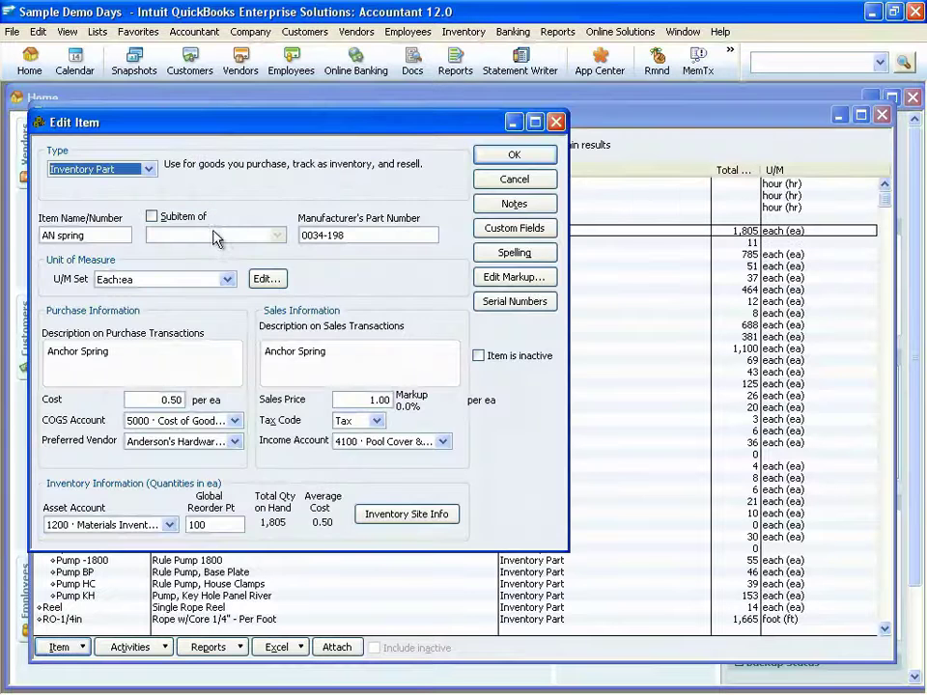
{"action": "left_click", "coordinate": [514, 228]}
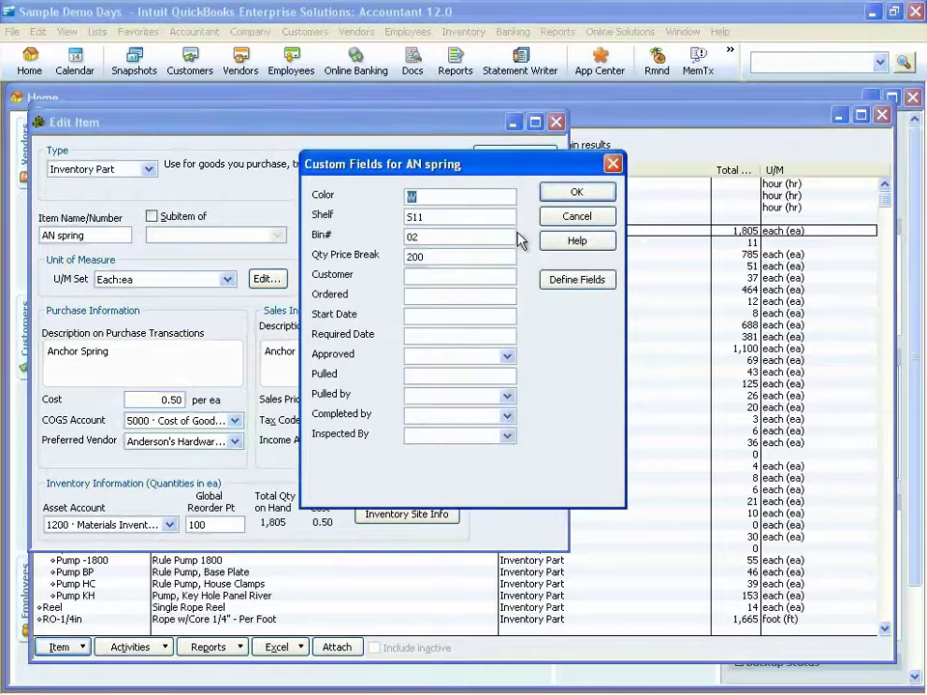
{"action": "left_click", "coordinate": [570, 282]}
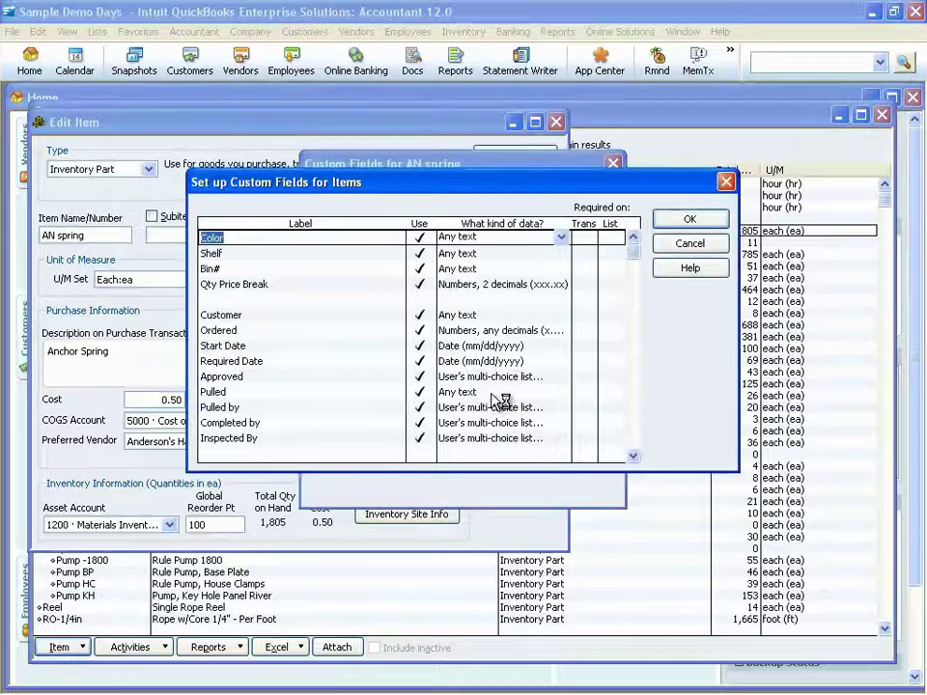
{"action": "left_click", "coordinate": [558, 301]}
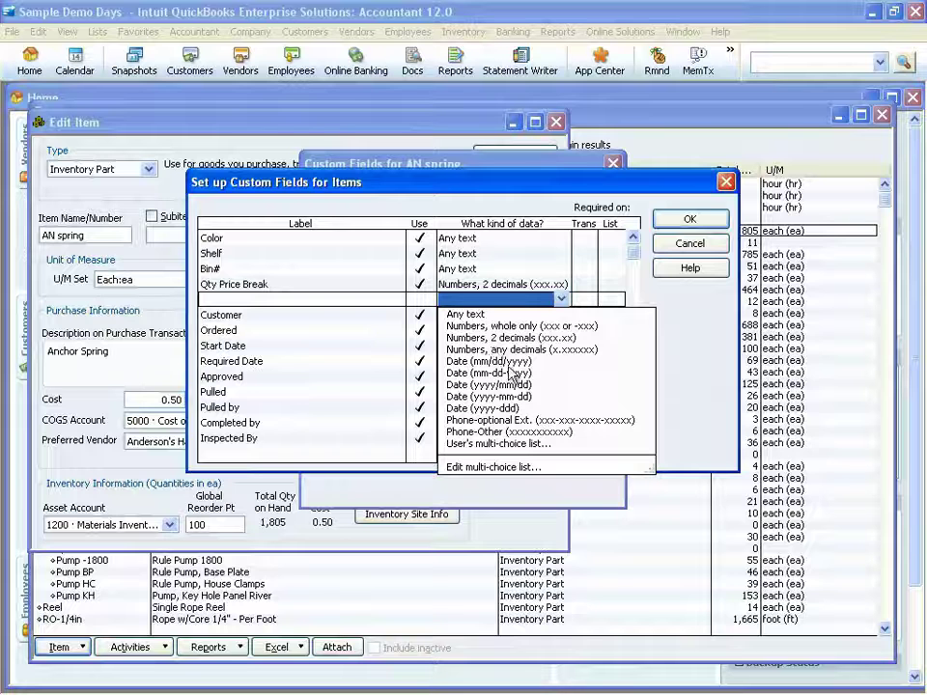
{"action": "left_click", "coordinate": [586, 300]}
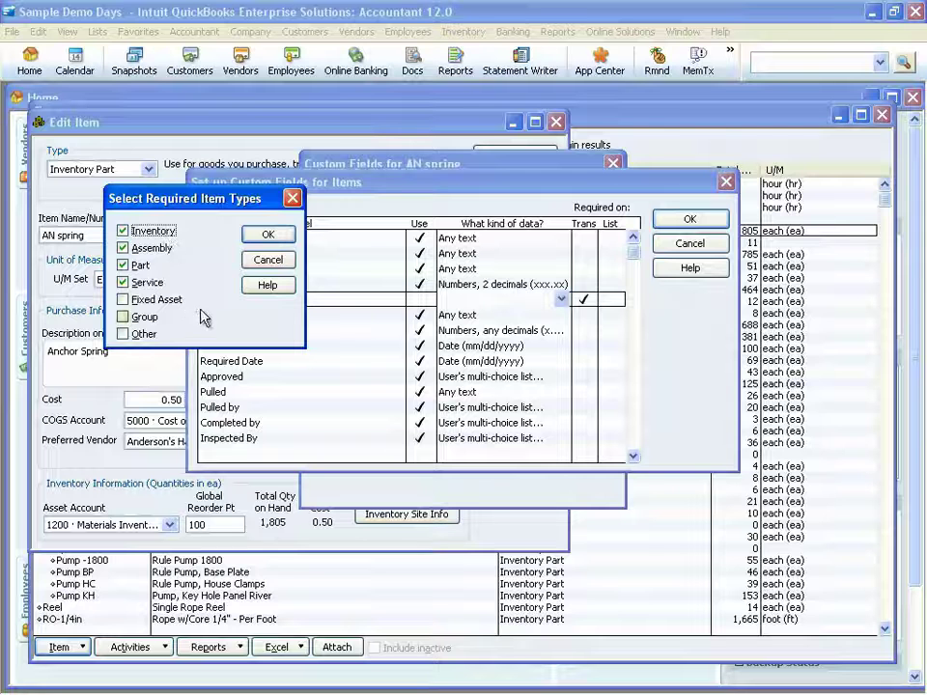
{"action": "left_click", "coordinate": [269, 260]}
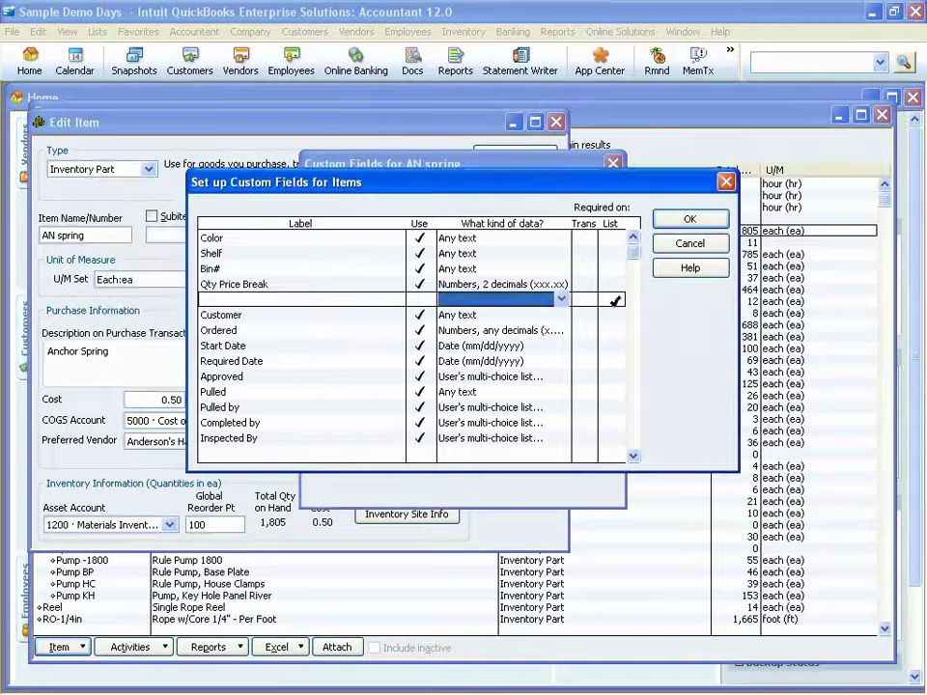
{"action": "left_click", "coordinate": [709, 247]}
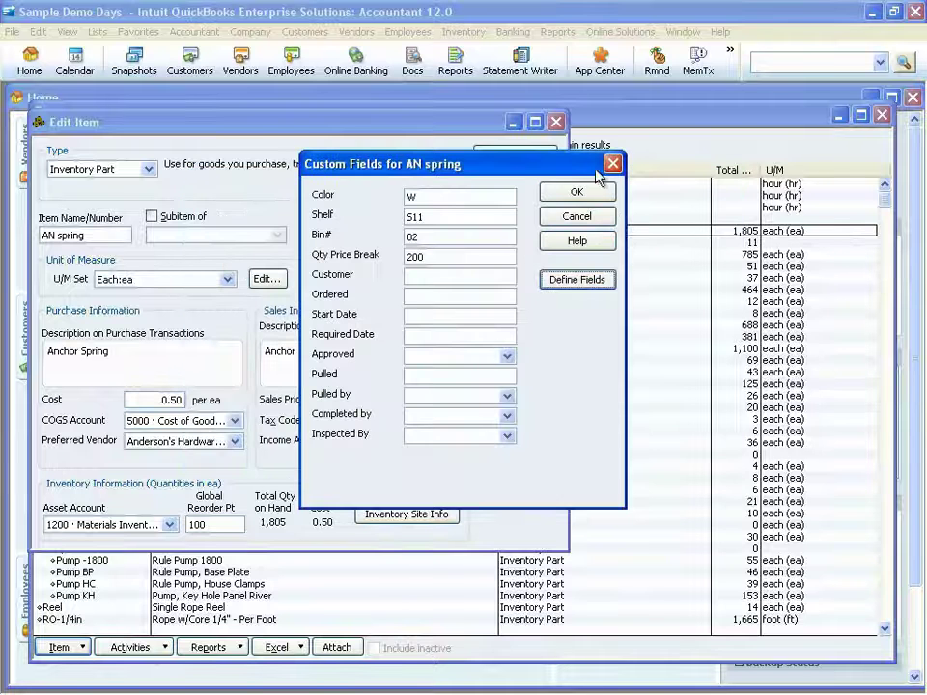
{"action": "left_click", "coordinate": [611, 166]}
{"action": "left_click", "coordinate": [555, 121]}
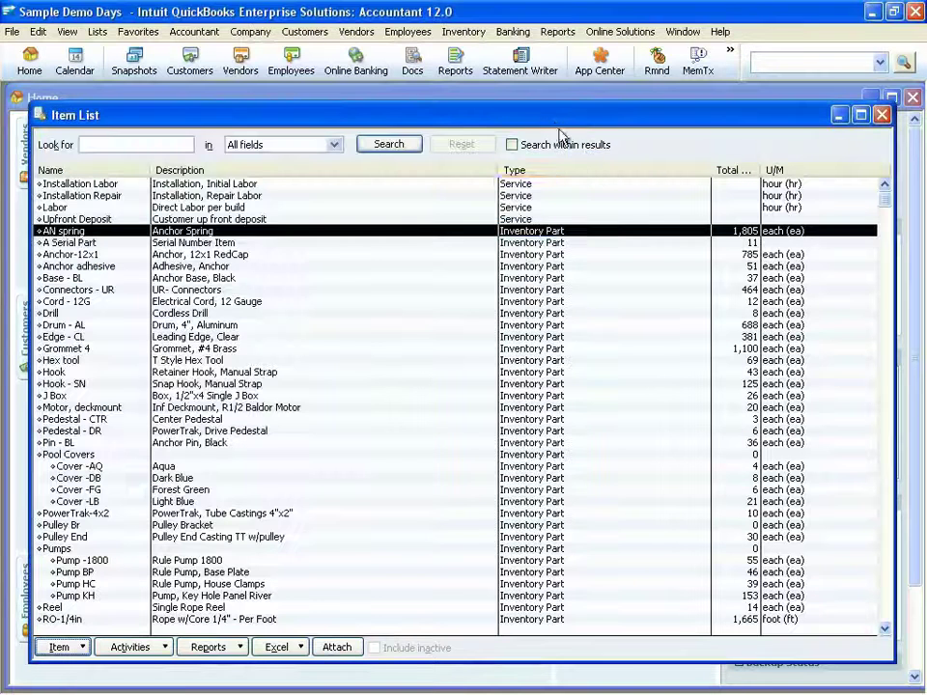